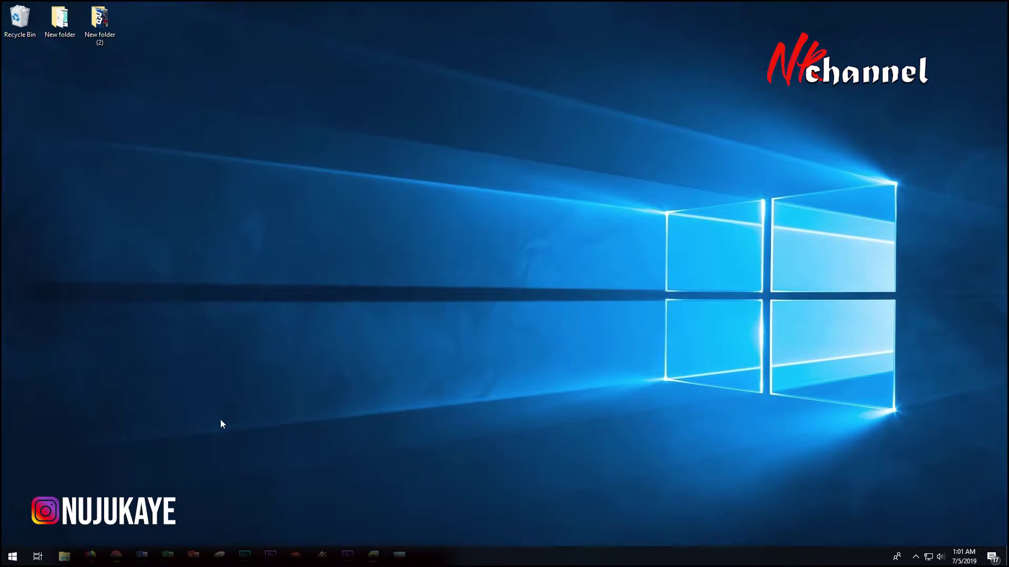
# Step: Open the Windows Start menu from the taskbar
pyautogui.click(13, 556)
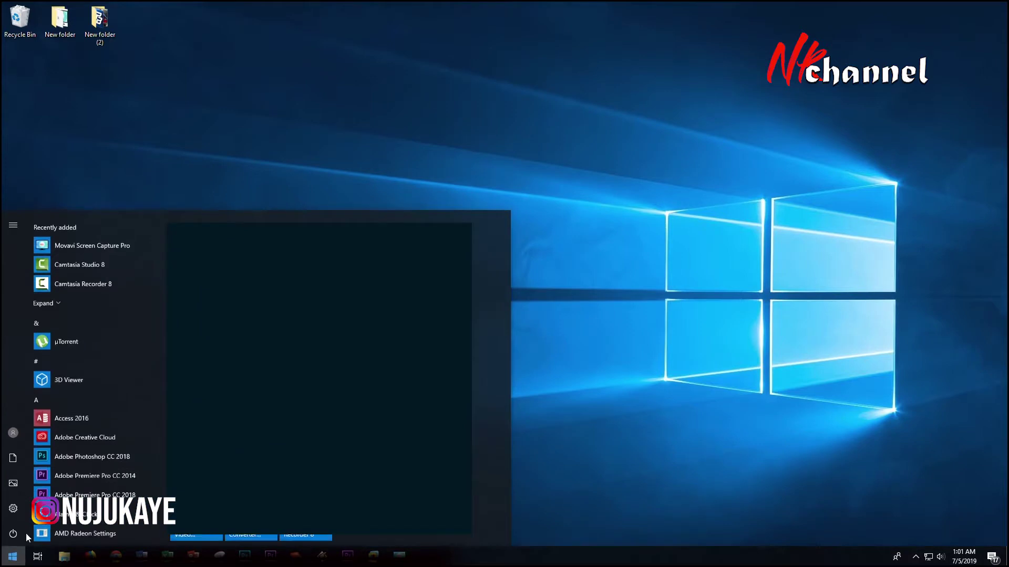
# Step: Launch GeForce Experience from the NVIDIA Corporation folder in the Start menu's app list
pyautogui.scroll(-8, 103, 395)
pyautogui.scroll(-10, 103, 395)
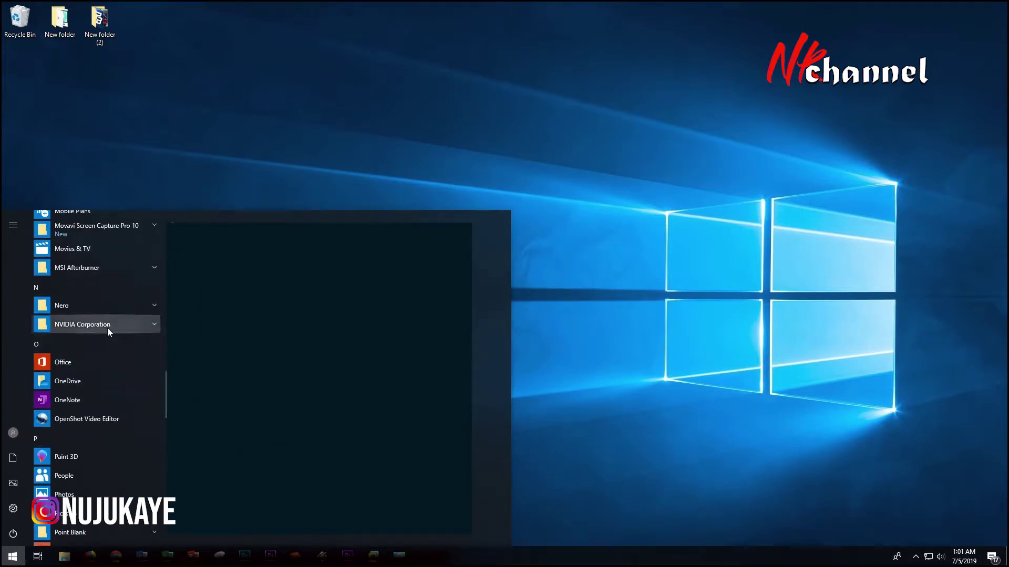
pyautogui.click(107, 324)
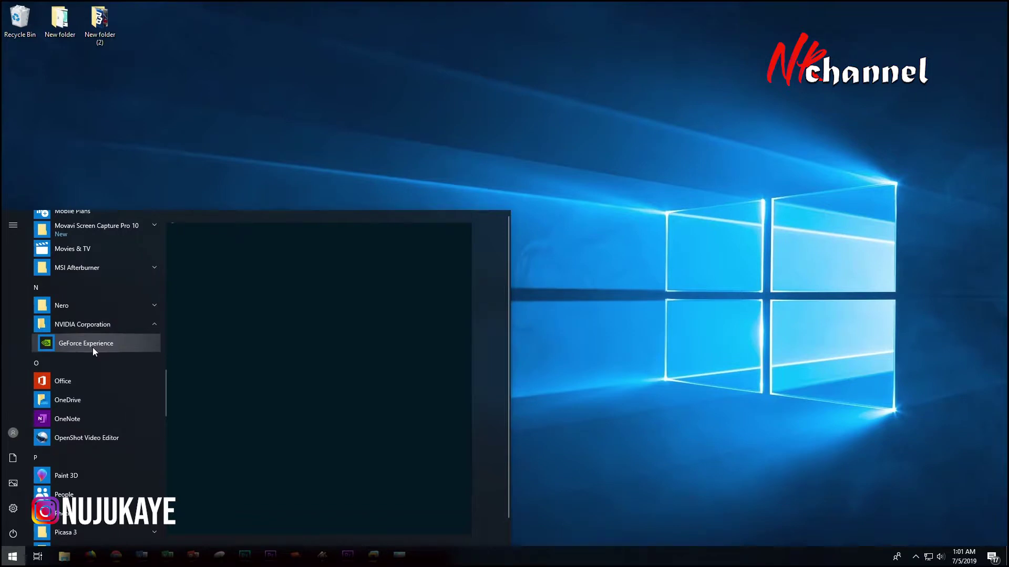
pyautogui.click(93, 347)
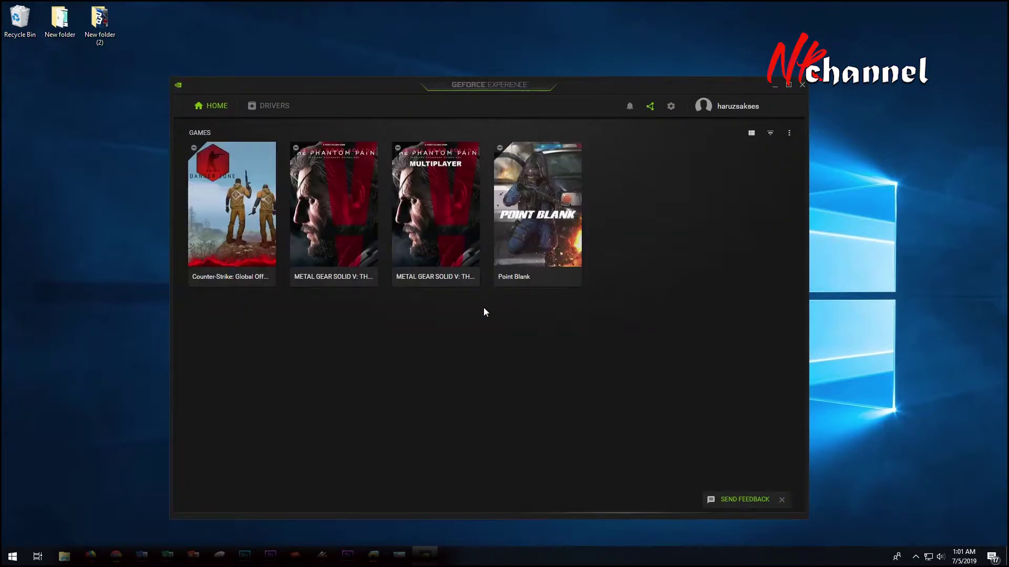
# Step: Log out of the GeForce Experience account and choose Log in with Google on the NVIDIA login panel
pyautogui.click(718, 116)
pyautogui.click(707, 165)
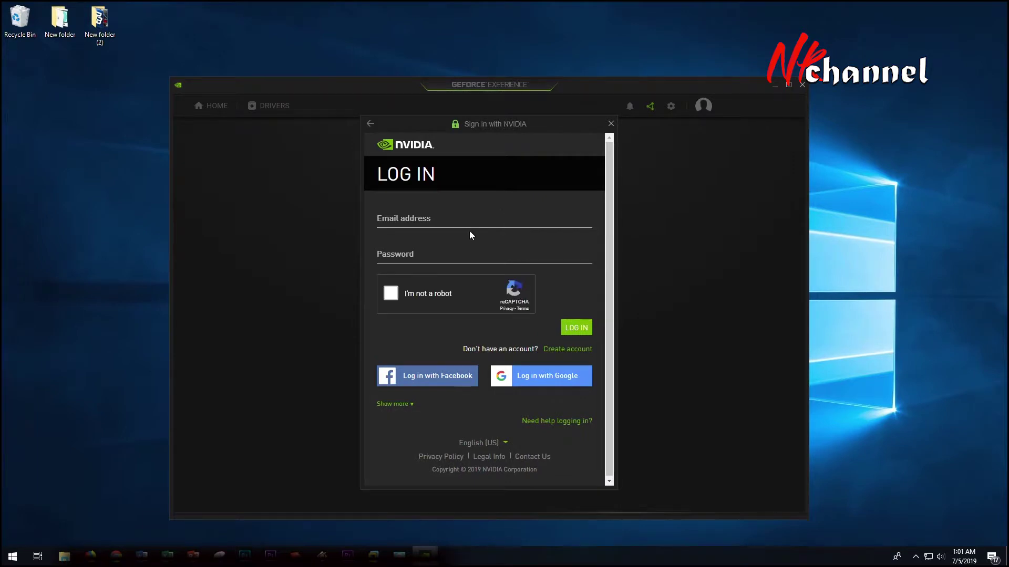
pyautogui.click(383, 215)
pyautogui.click(459, 258)
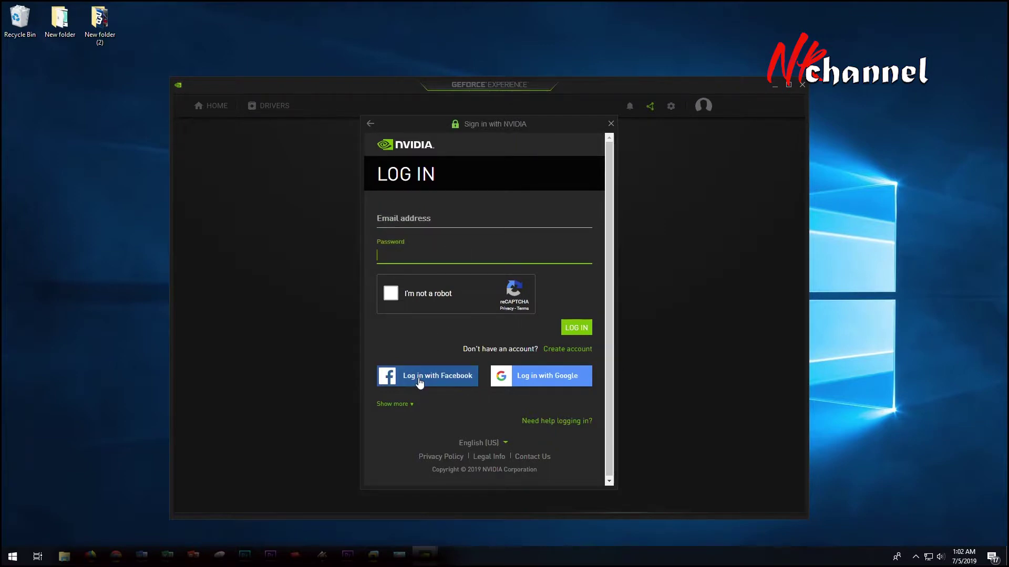
pyautogui.click(547, 384)
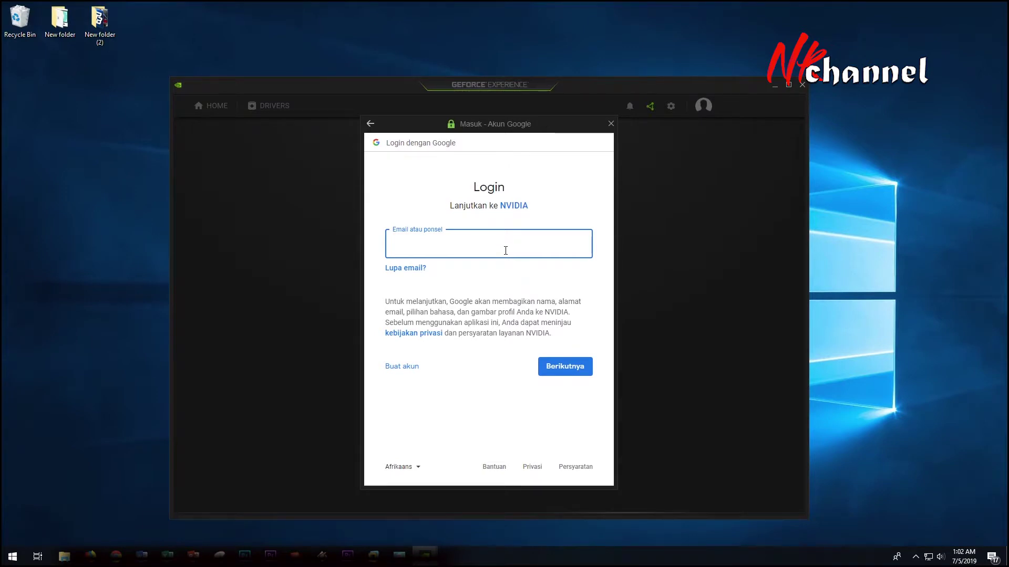
# Step: Sign in with the Google account email, password and the SMS verification code
pyautogui.write('com')
pyautogui.press('Return')
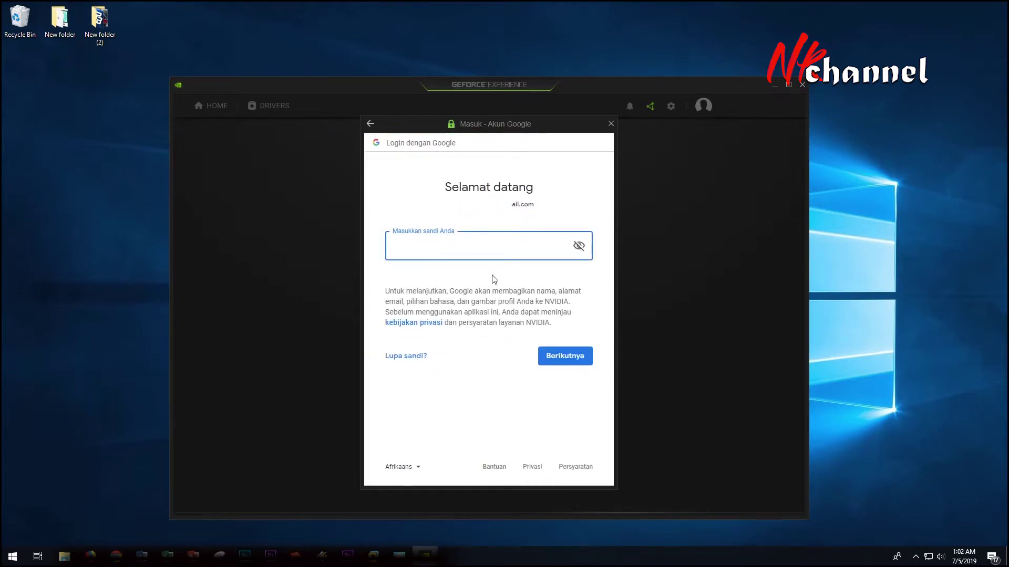
pyautogui.write('•••••••••••••••••••••')
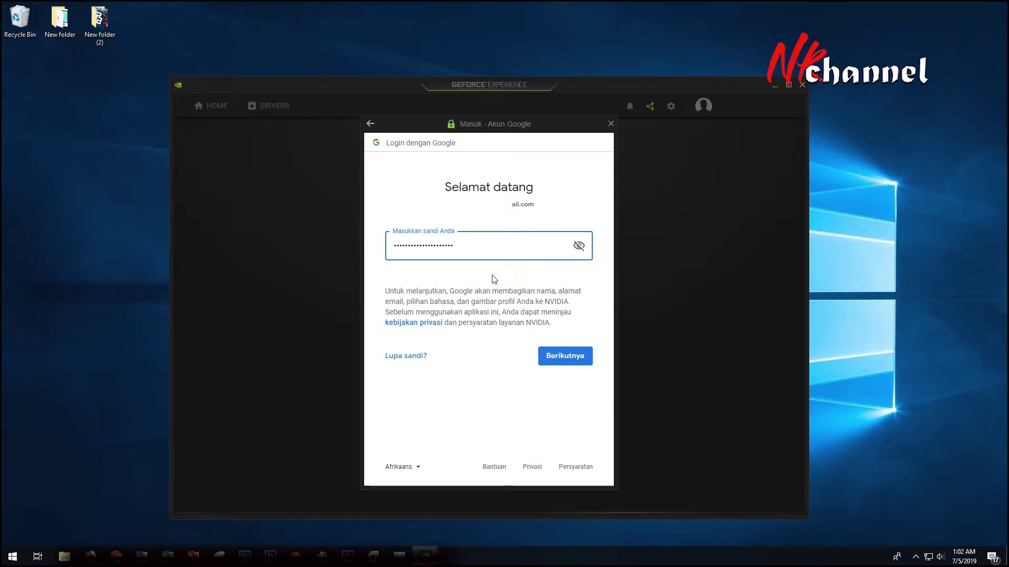
pyautogui.write('•')
pyautogui.press('Return')
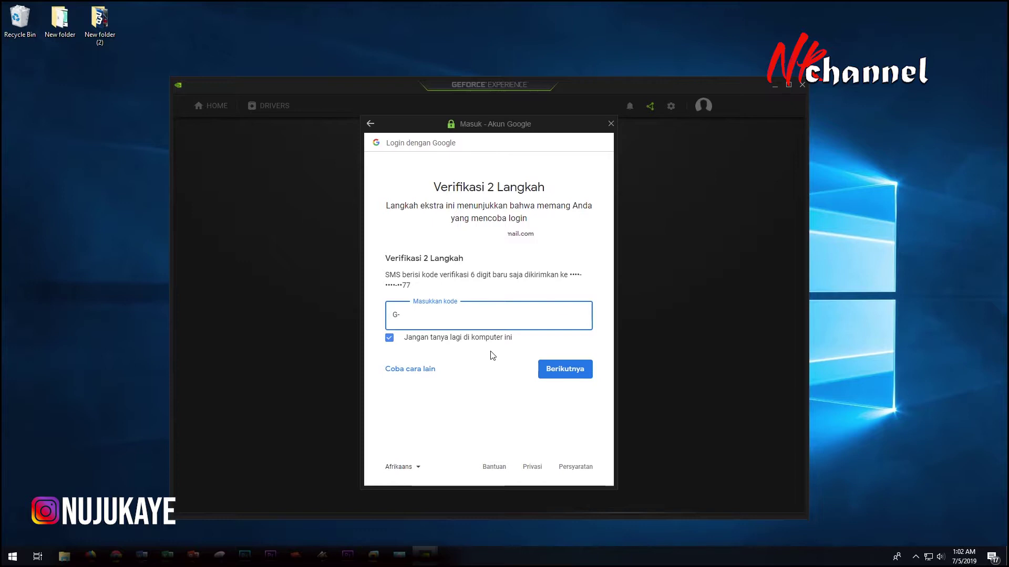
pyautogui.write('92')
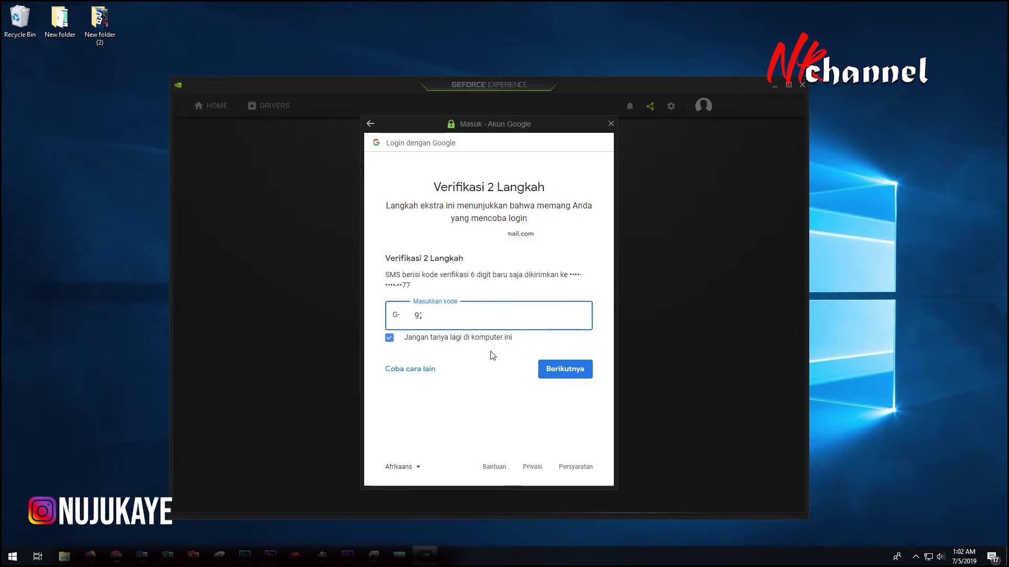
pyautogui.press('Return')
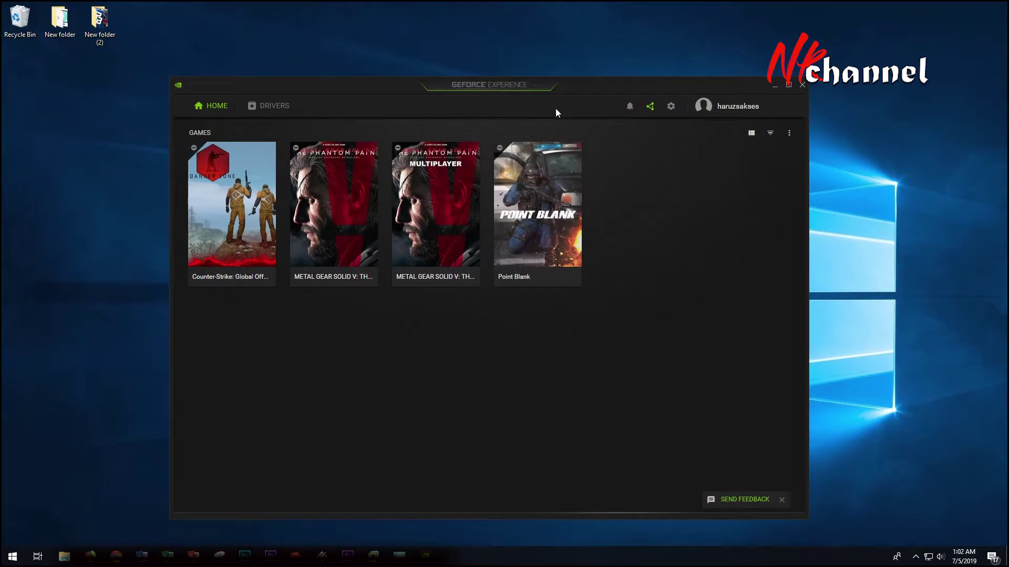
# Step: Shift the window slightly left and open General settings down to the In-Game Overlay section
pyautogui.moveTo(614, 87); pyautogui.dragTo(602, 87)
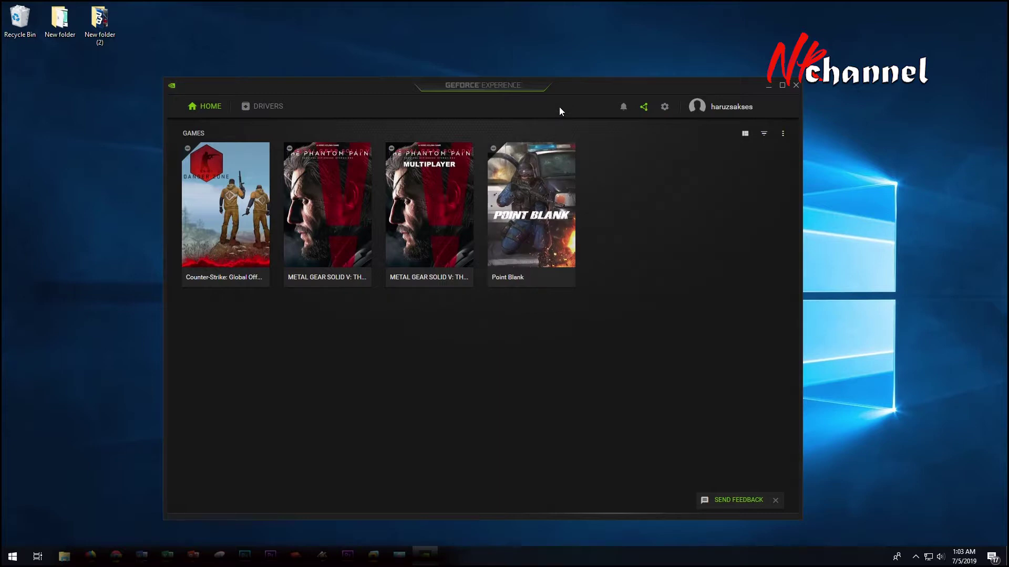
pyautogui.click(665, 108)
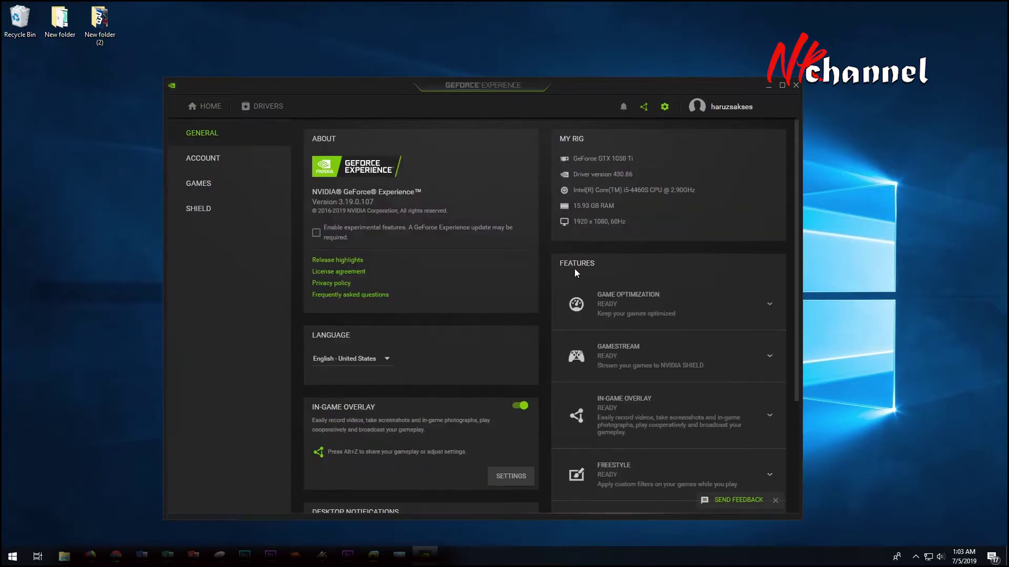
pyautogui.scroll(-3, 617, 281)
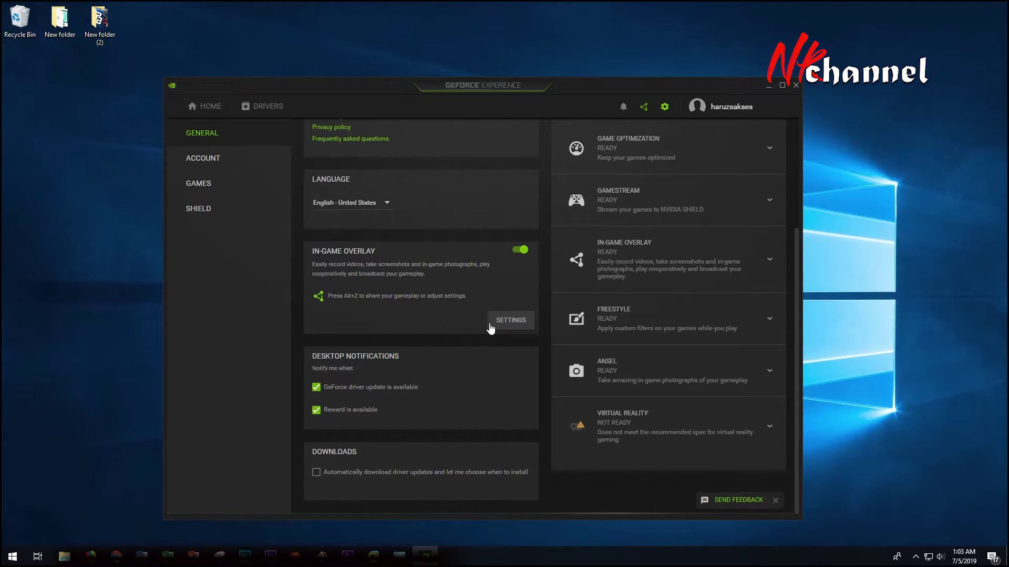
# Step: Open the overlay's Recordings settings and select the temporary files and Videos save paths
pyautogui.click(511, 319)
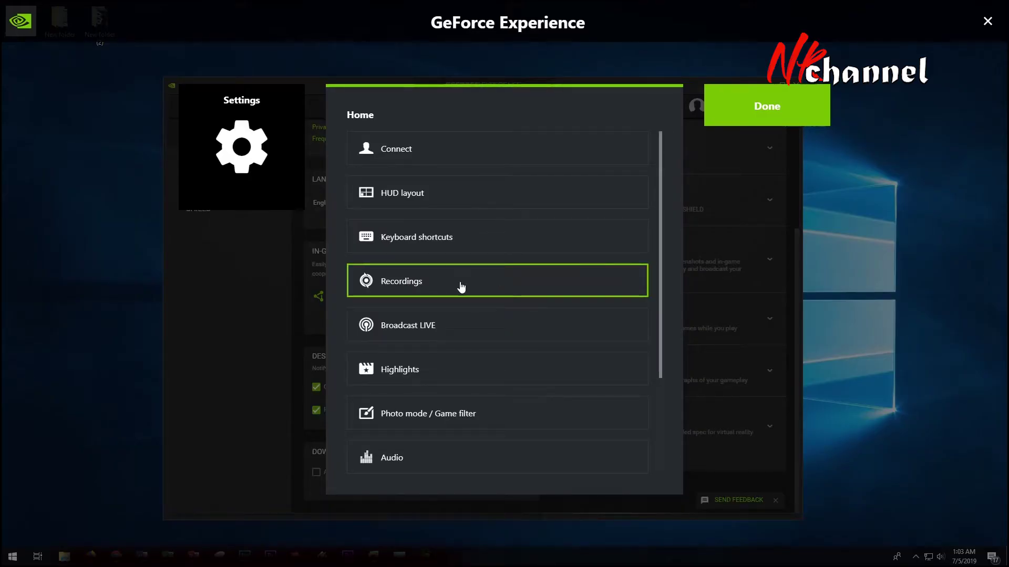
pyautogui.click(399, 288)
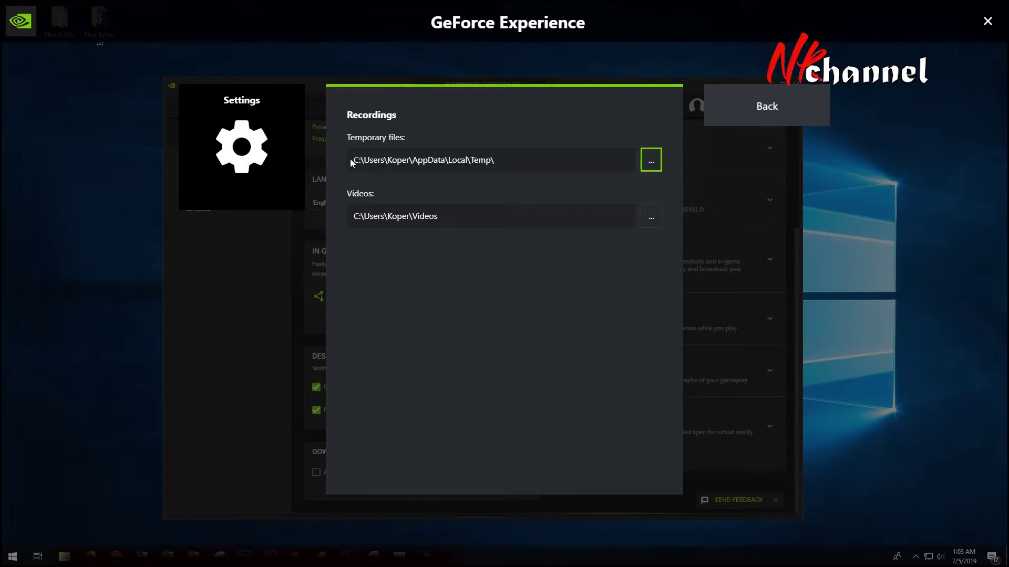
pyautogui.moveTo(502, 163); pyautogui.dragTo(352, 161)
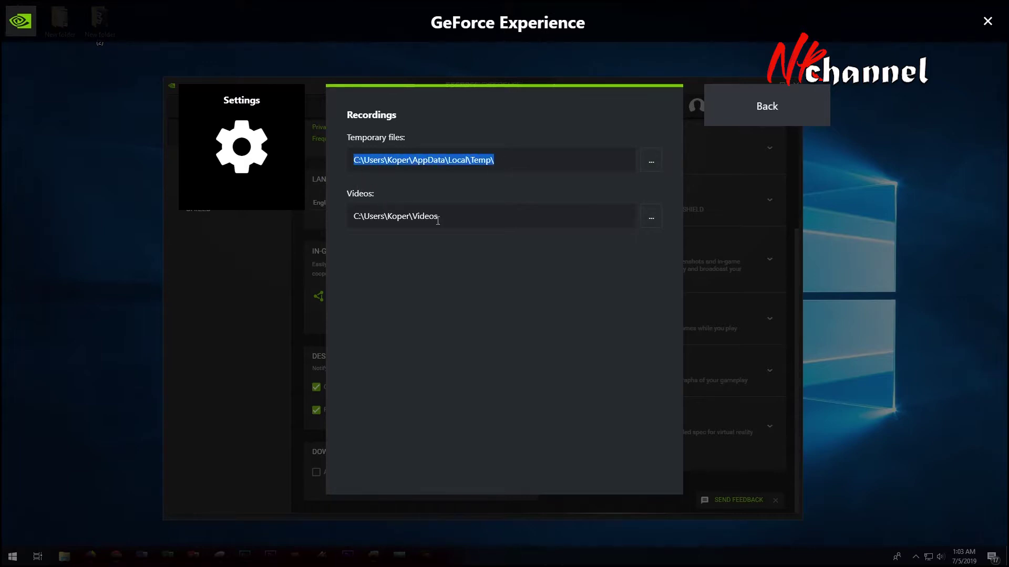
pyautogui.moveTo(442, 216); pyautogui.dragTo(351, 216)
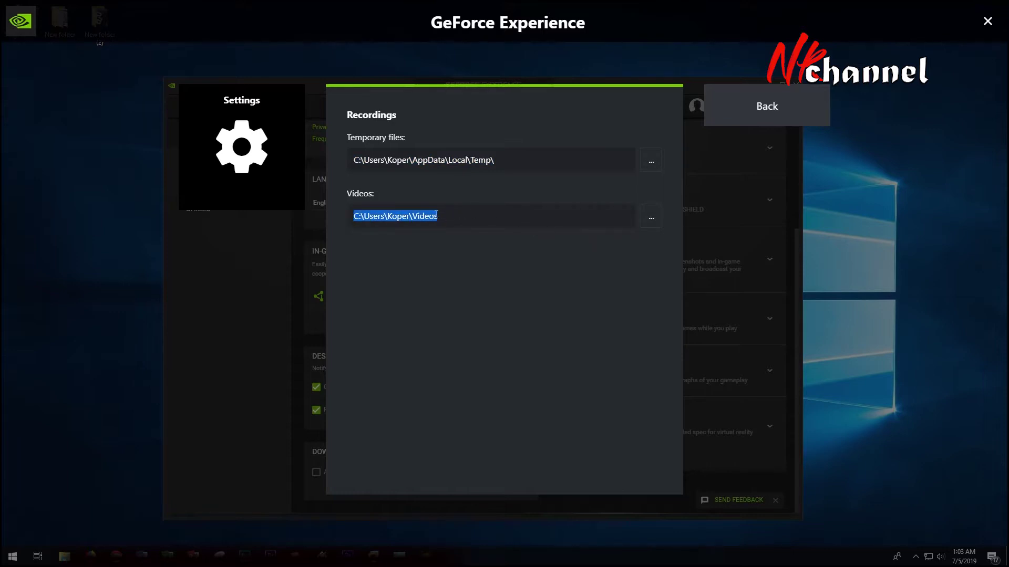
pyautogui.click(444, 215)
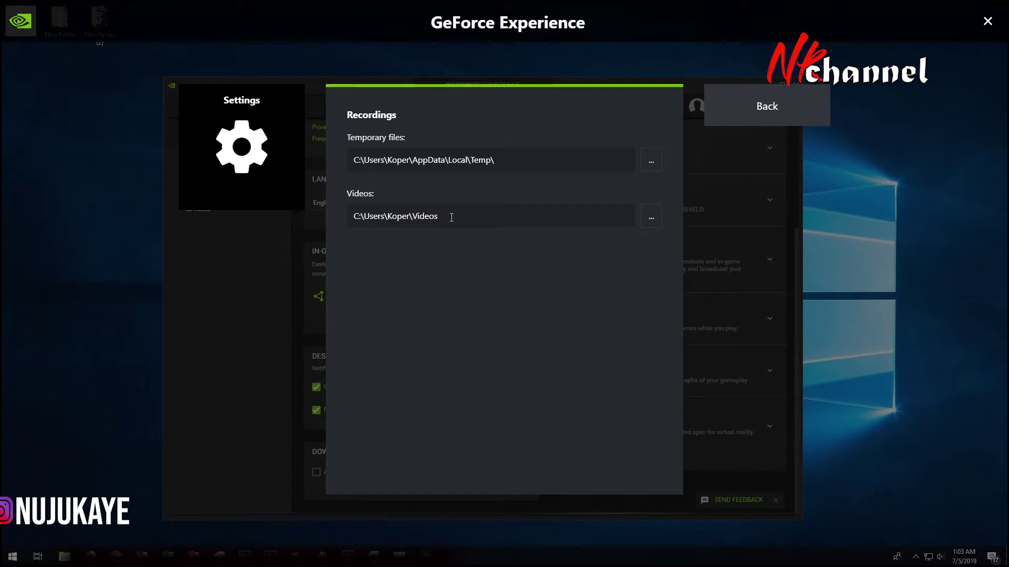
pyautogui.moveTo(451, 216); pyautogui.dragTo(351, 216)
# Step: Browse from the Videos folder up to the drive list, then back out without changing locations
pyautogui.click(655, 222)
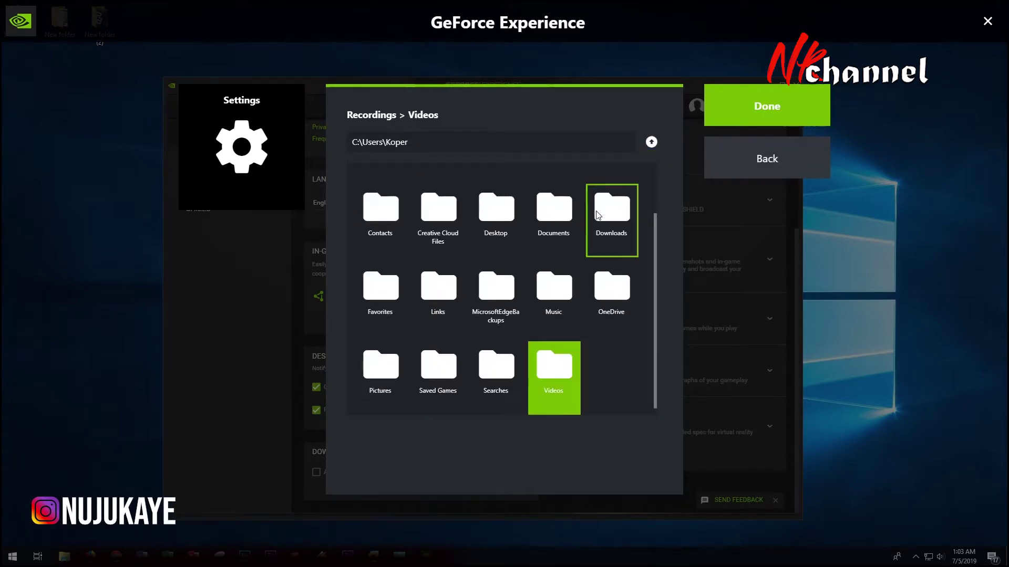
pyautogui.scroll(2, 447, 238)
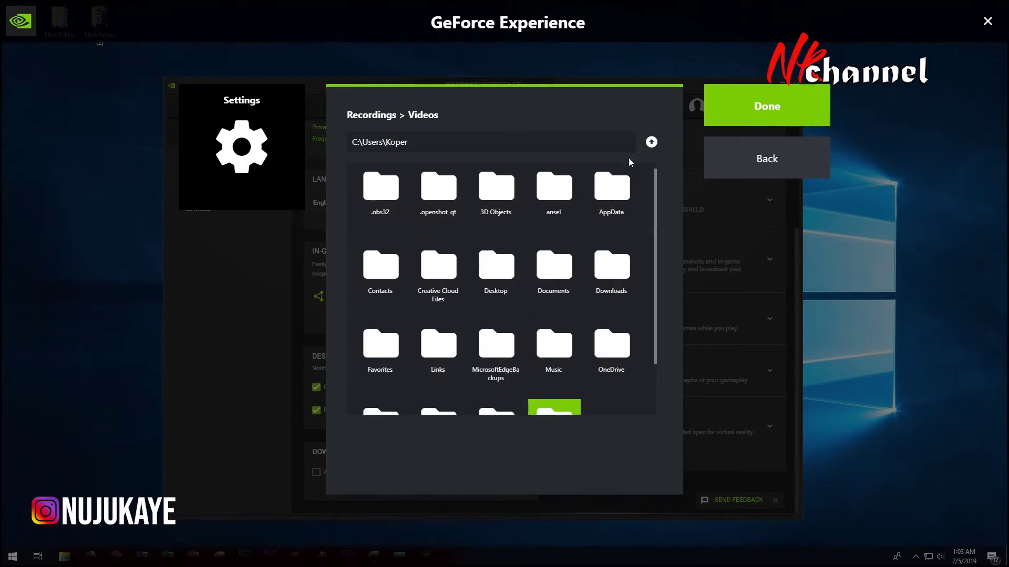
pyautogui.click(651, 142)
pyautogui.click(652, 142)
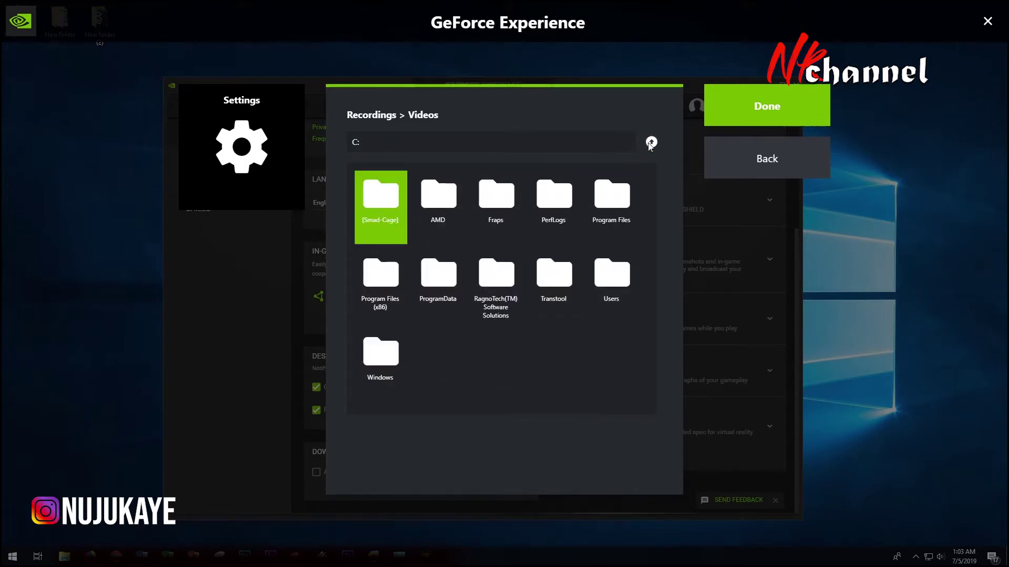
pyautogui.click(652, 142)
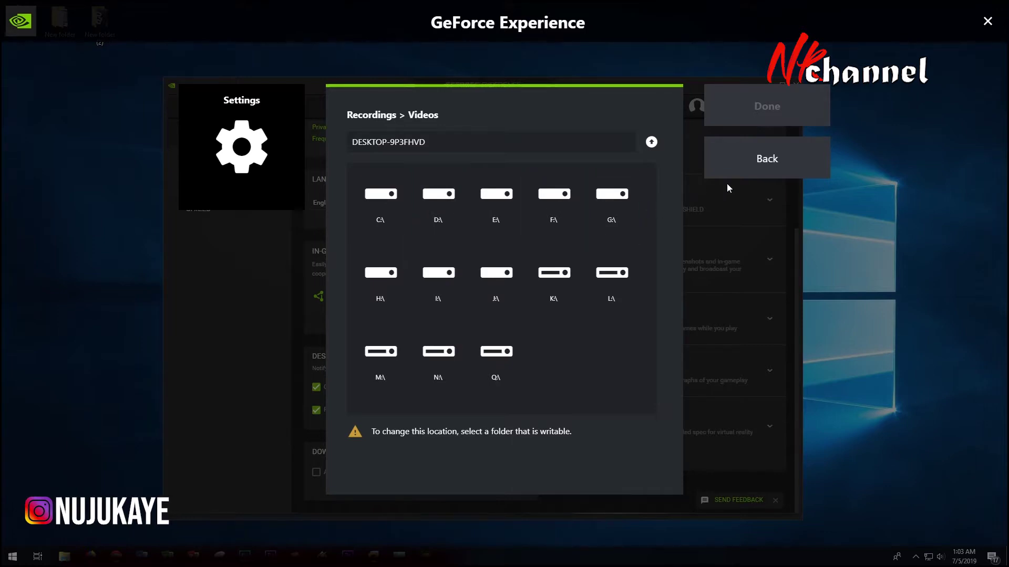
pyautogui.click(764, 172)
pyautogui.click(778, 122)
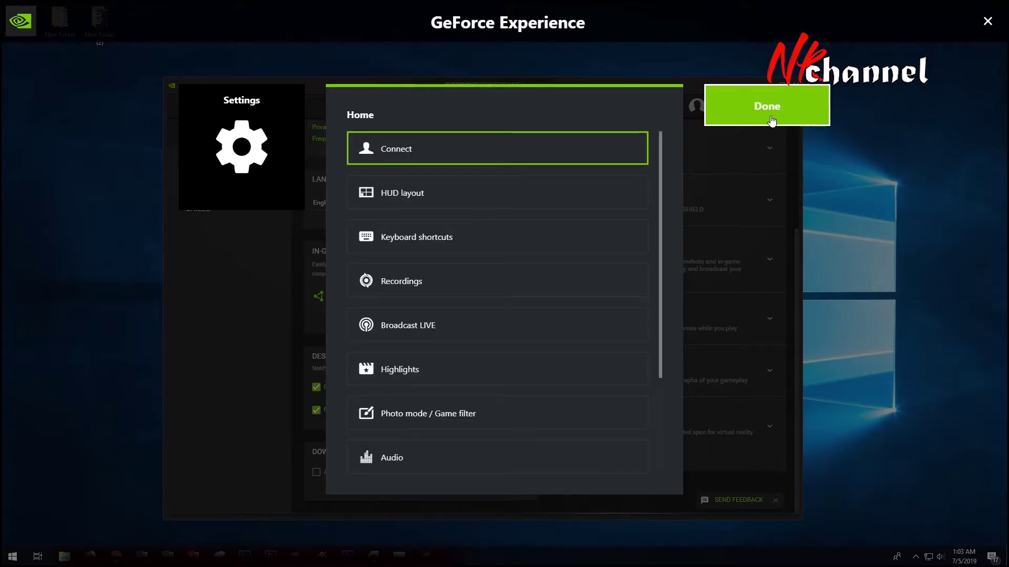
# Step: Close settings, then show the Record options and the microphone modes Push-to-talk, Always on, Off
pyautogui.click(773, 121)
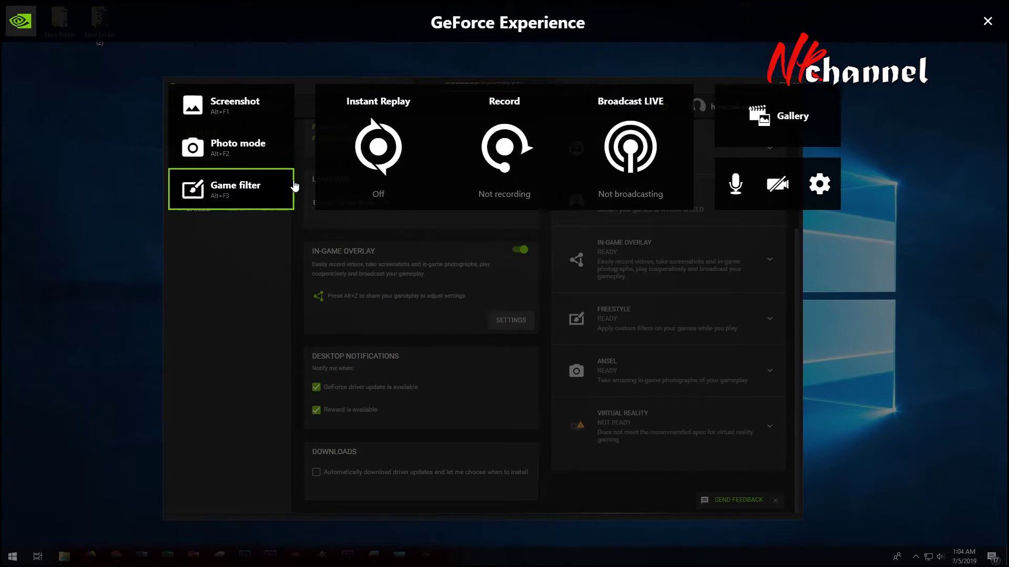
pyautogui.click(507, 203)
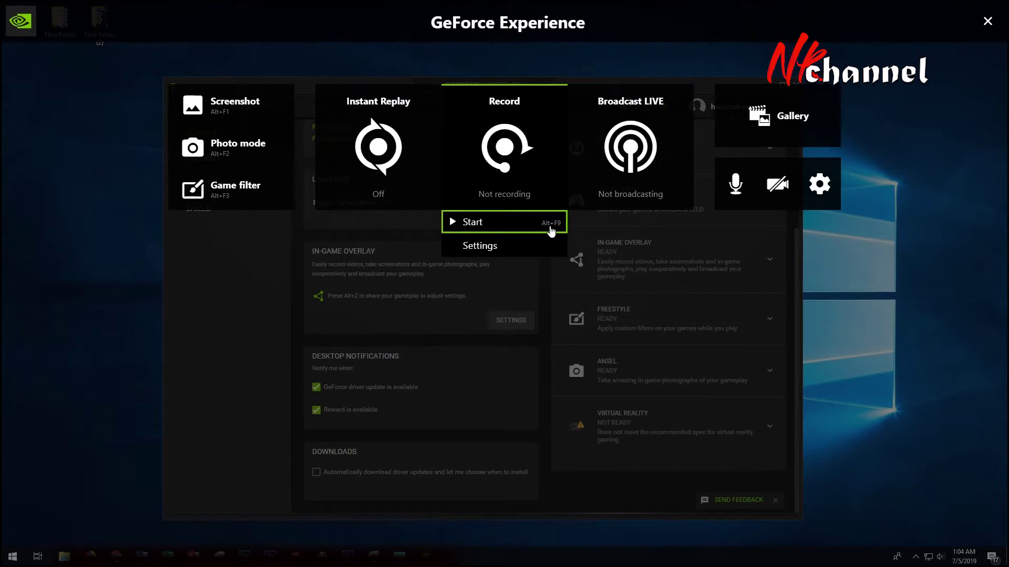
pyautogui.click(633, 134)
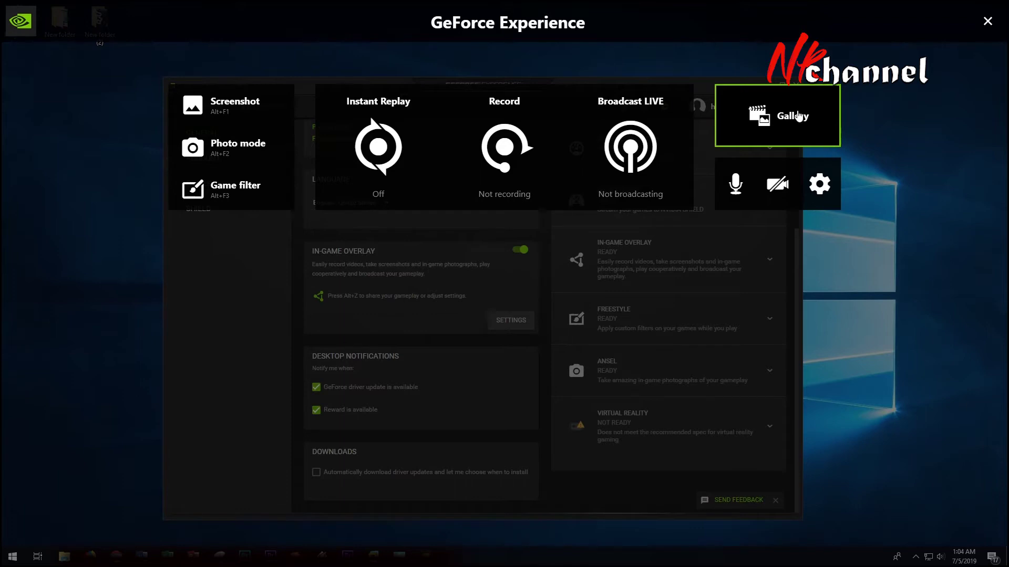
pyautogui.click(736, 190)
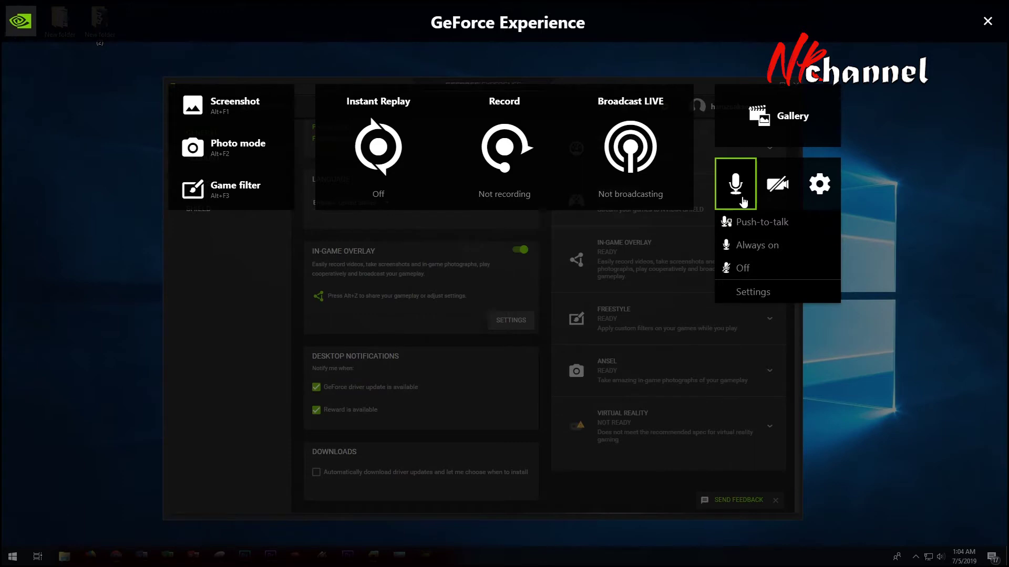
# Step: Check the webcam option, start desktop recording with Record > Start, and close the overlay
pyautogui.click(780, 194)
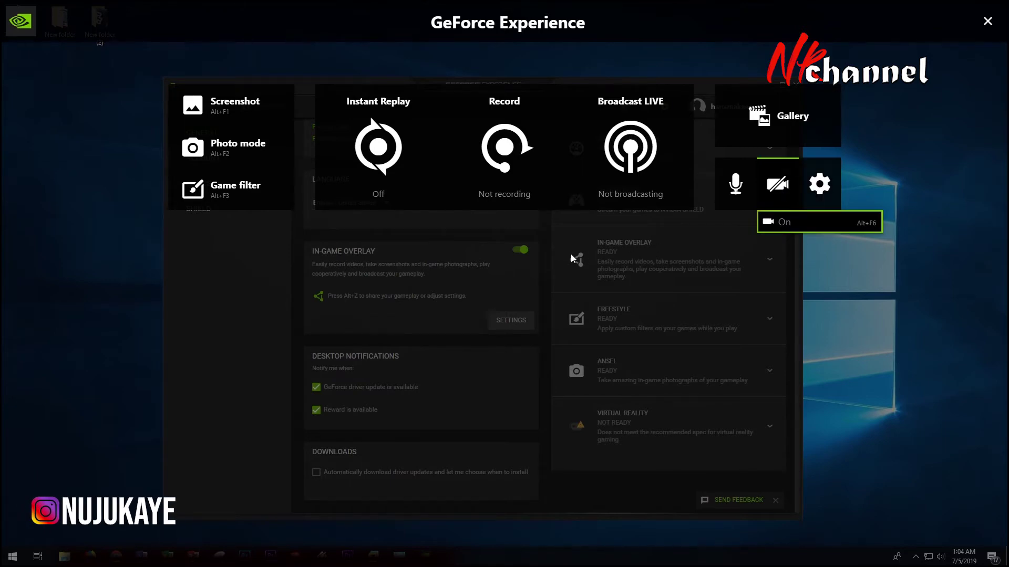
pyautogui.moveTo(496, 200)
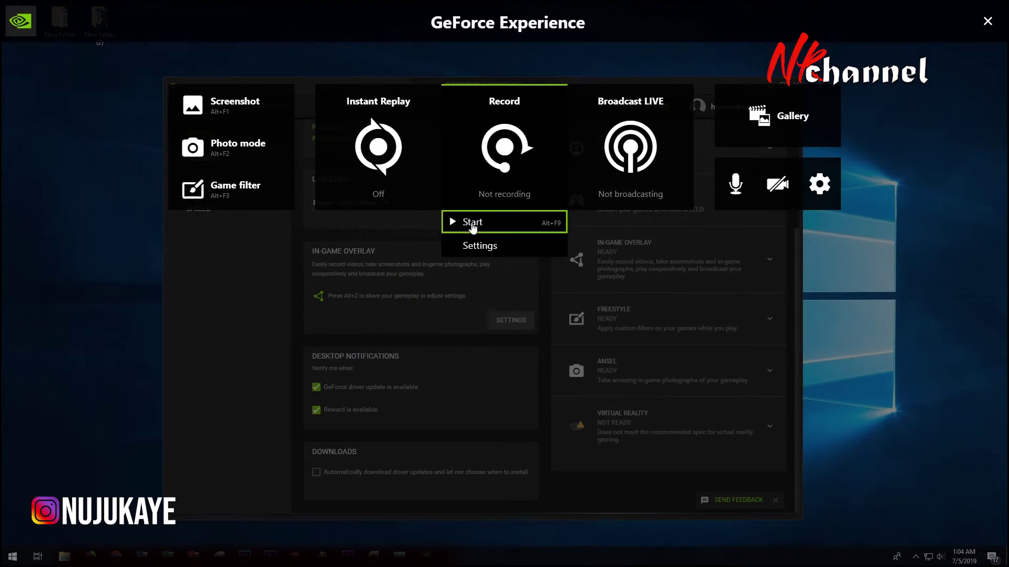
pyautogui.click(472, 223)
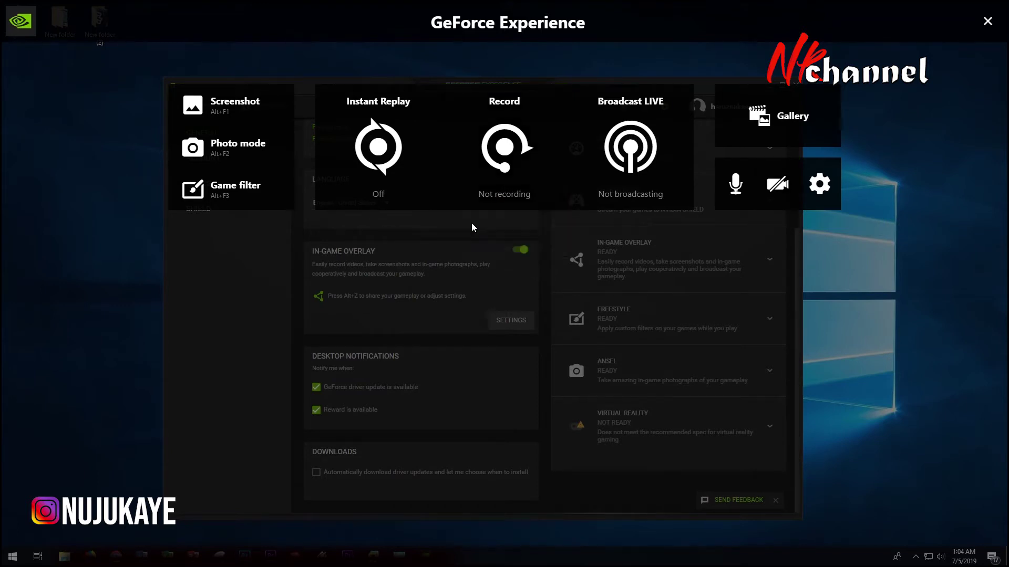
pyautogui.click(987, 23)
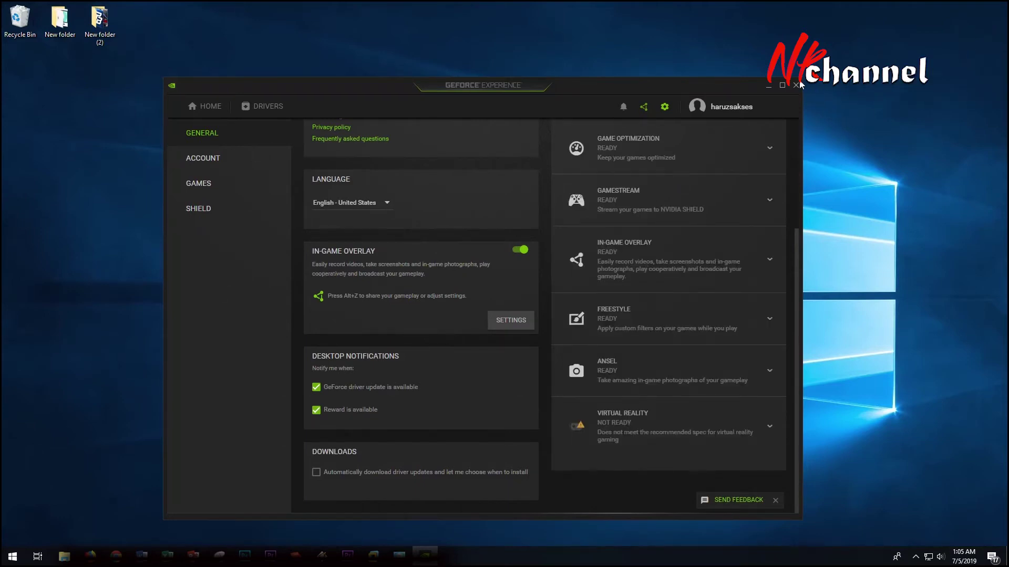
# Step: Close GeForce Experience, then open and close Display settings from the desktop menu
pyautogui.click(796, 85)
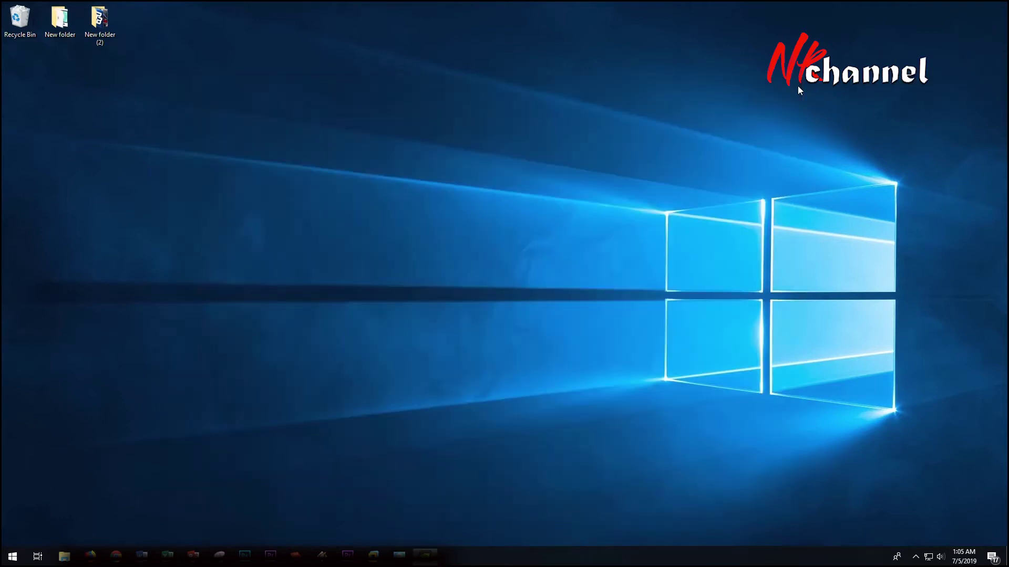
pyautogui.rightClick(406, 160)
pyautogui.rightClick(389, 144)
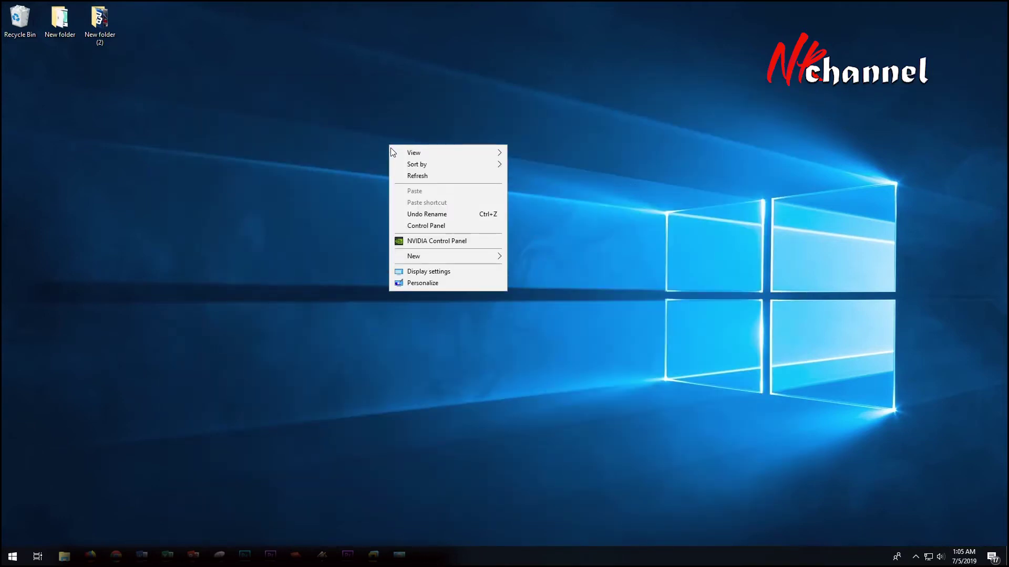
pyautogui.click(418, 272)
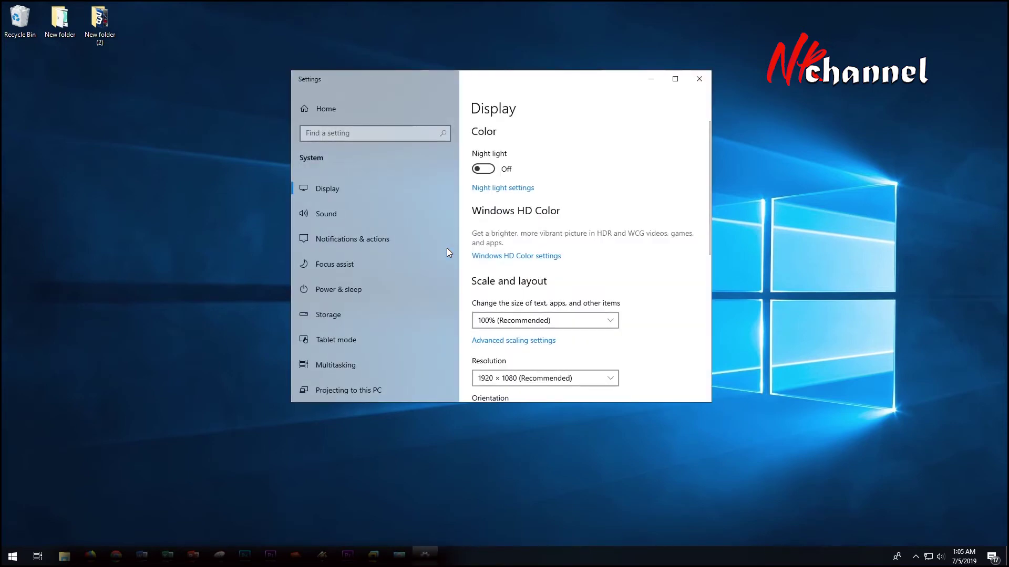
pyautogui.click(699, 79)
# Step: Open and close Personalize settings, then bring up the GeForce overlay with Alt+F8
pyautogui.rightClick(468, 167)
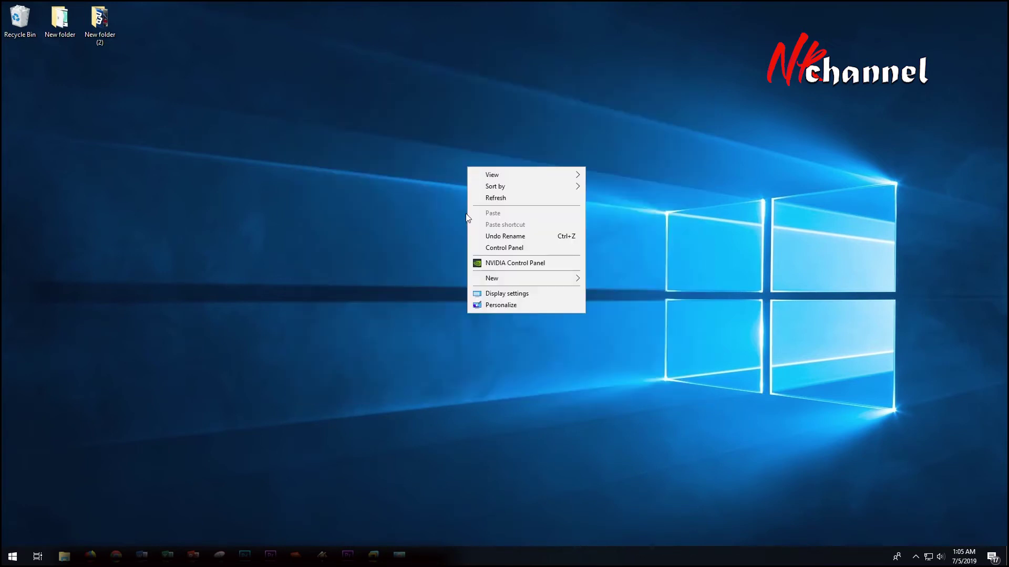
pyautogui.click(512, 304)
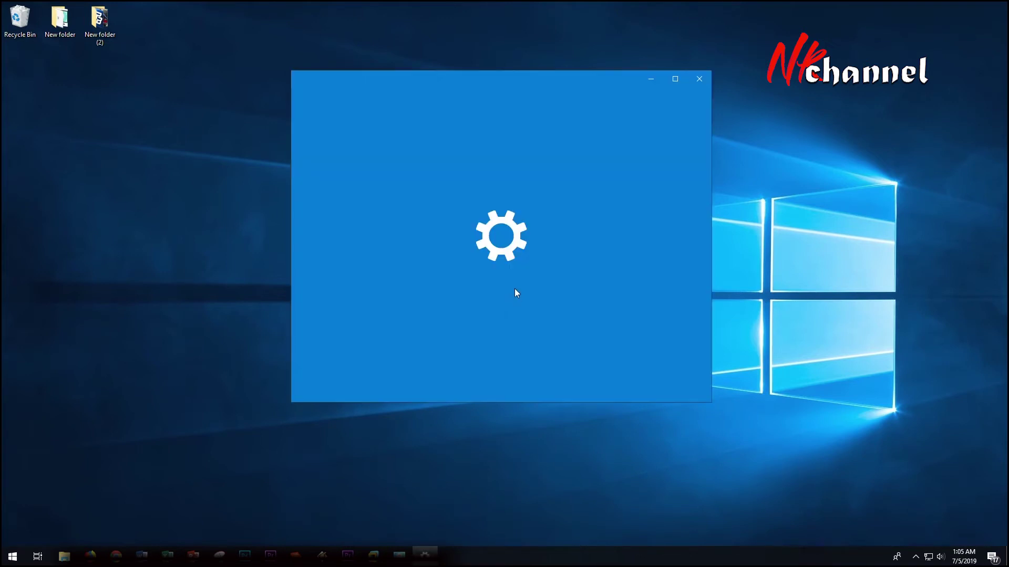
pyautogui.click(701, 80)
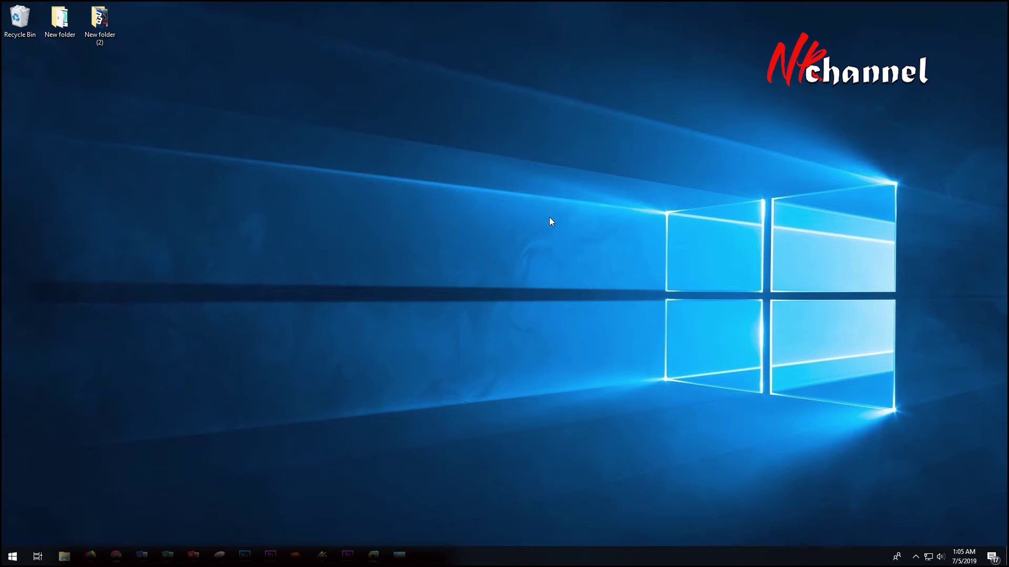
pyautogui.hotkey('alt', 'F8')
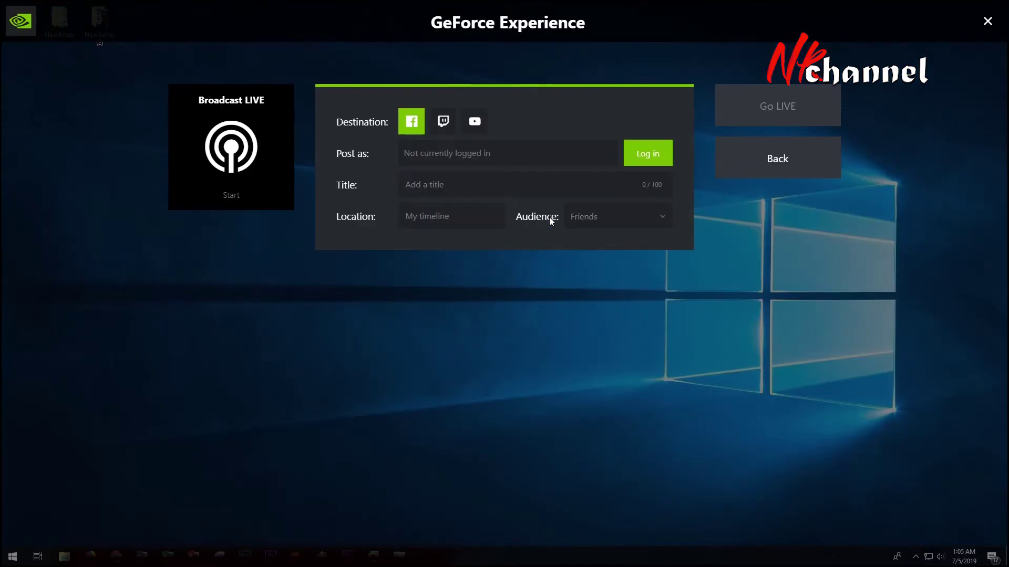
# Step: Leave Broadcast LIVE, stop and save the recording with Alt+F9, and close the overlay
pyautogui.click(785, 156)
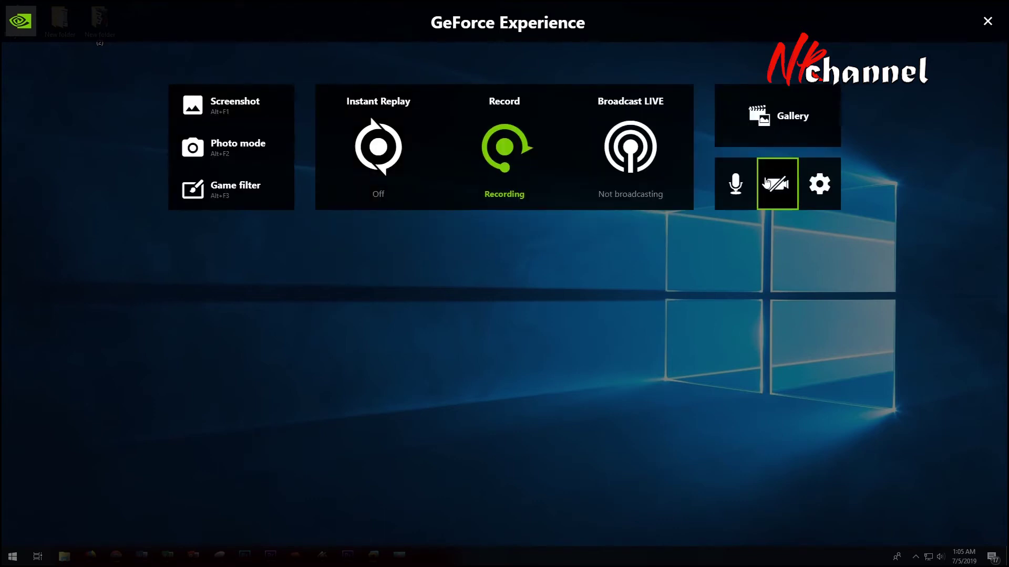
pyautogui.hotkey('alt', 'F9')
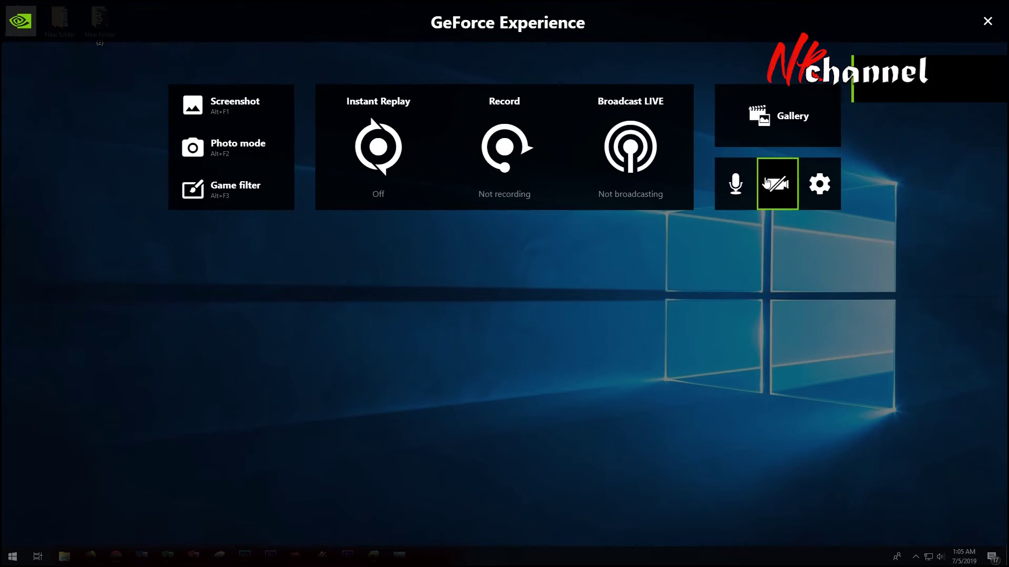
pyautogui.click(987, 21)
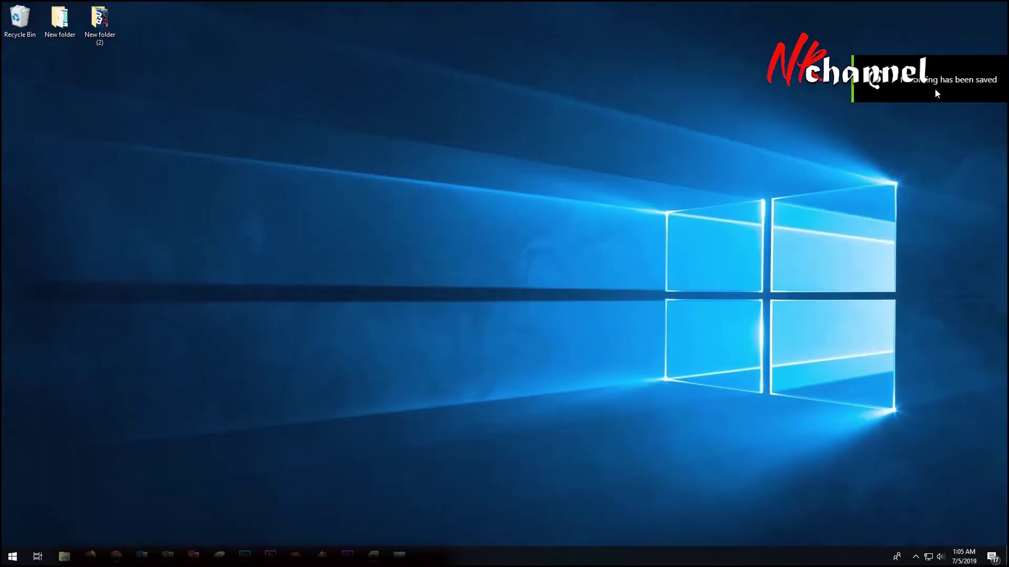
# Step: Refresh the desktop and open File Explorer's taskbar options
pyautogui.rightClick(462, 206)
pyautogui.rightClick(480, 232)
pyautogui.click(504, 263)
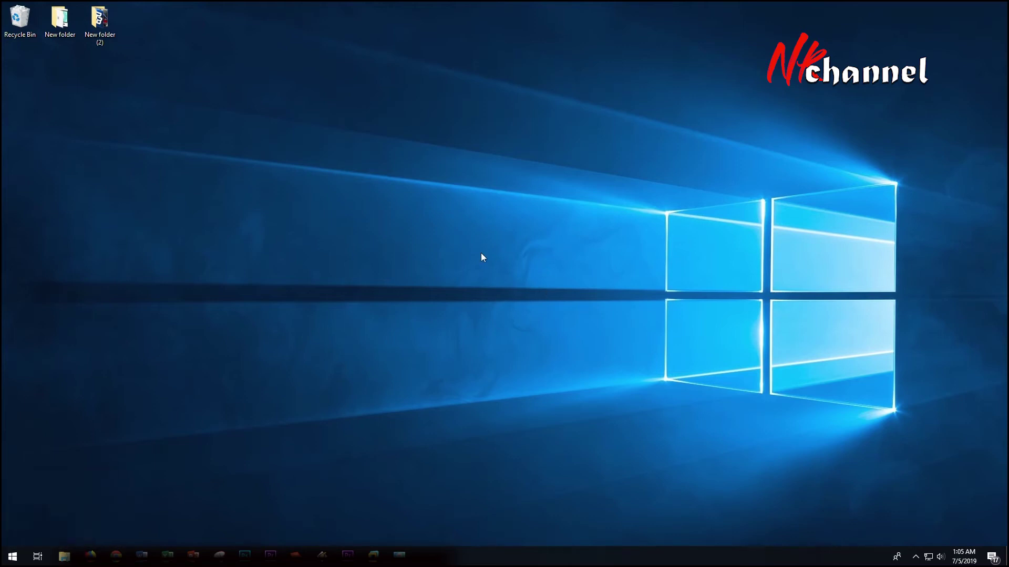
pyautogui.rightClick(64, 556)
# Step: Reopen File Explorer maximized and play Videos\Desktop\Desktop 2019.07.05 - 01.05.00.07.mp4 in Media Player Classic
pyautogui.click(74, 537)
pyautogui.click(70, 558)
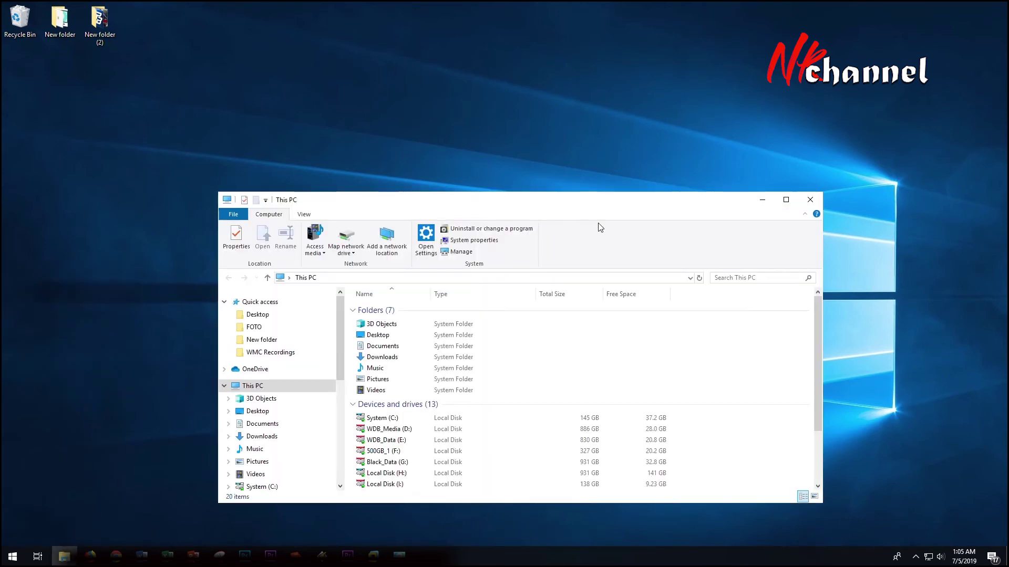
pyautogui.click(793, 201)
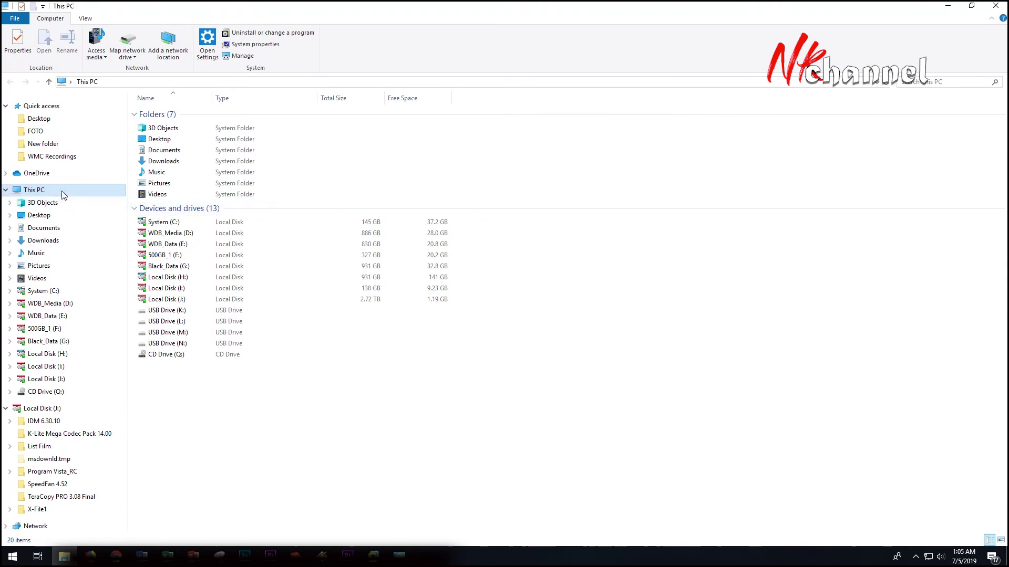
pyautogui.click(33, 281)
pyautogui.doubleClick(279, 145)
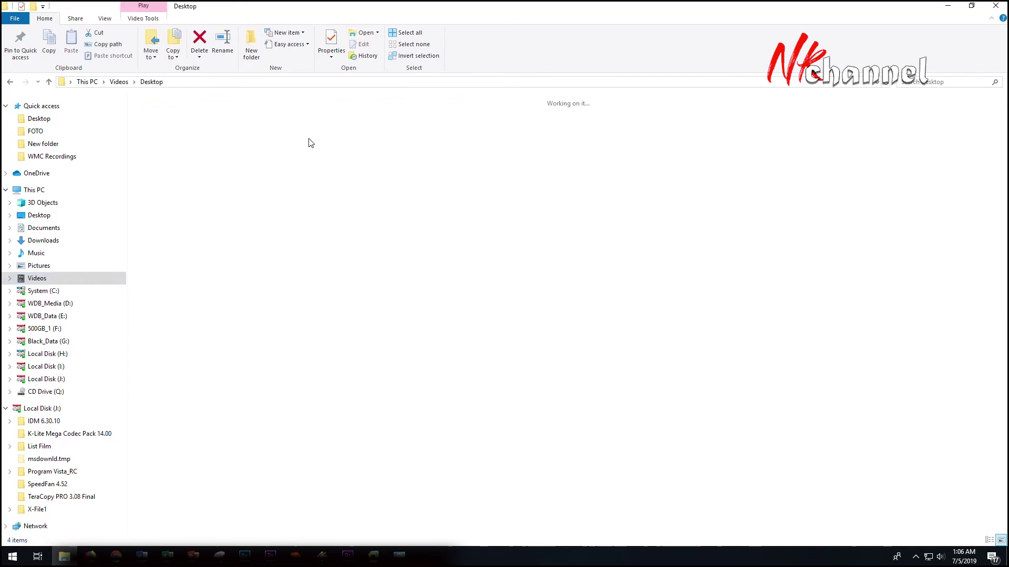
pyautogui.doubleClick(344, 135)
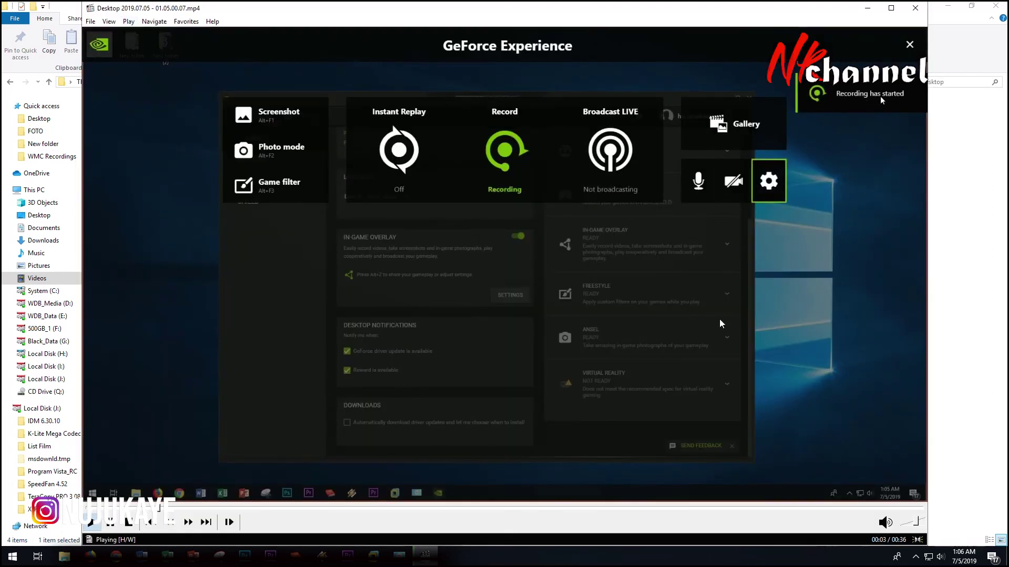
# Step: Preview the recording by seeking ahead to about 00:19, then close the player and File Explorer
pyautogui.click(305, 508)
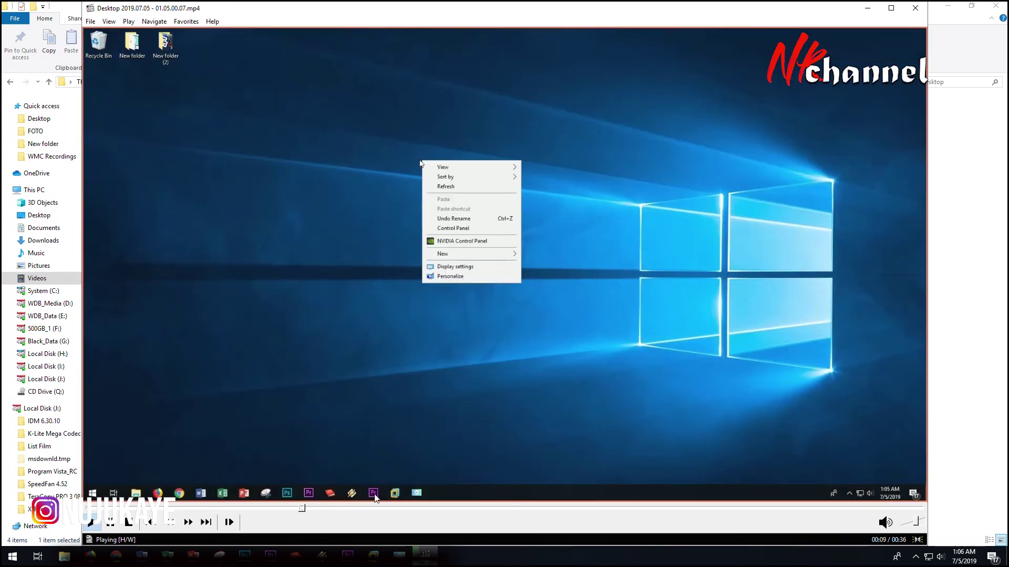
pyautogui.click(511, 508)
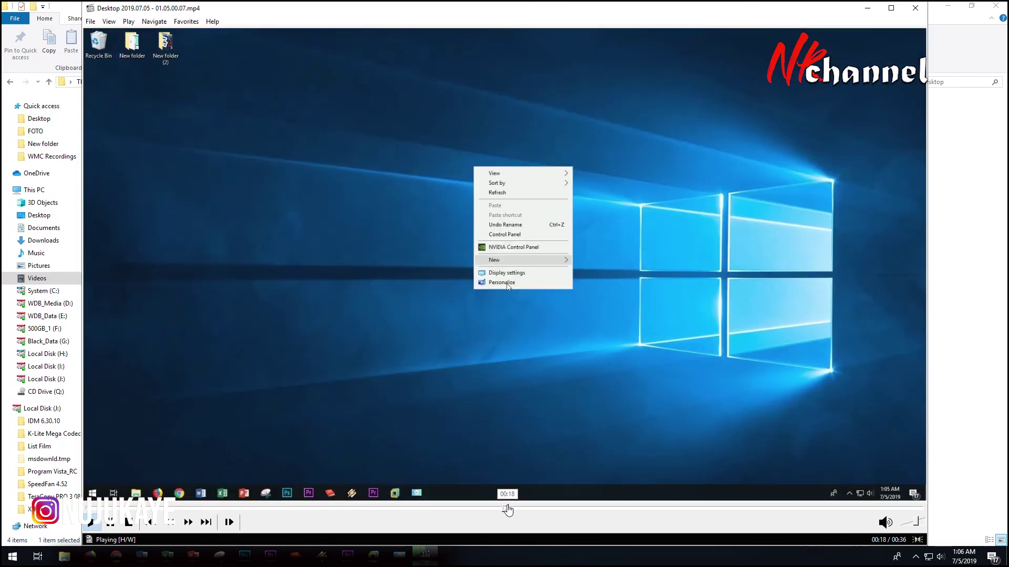
pyautogui.click(915, 8)
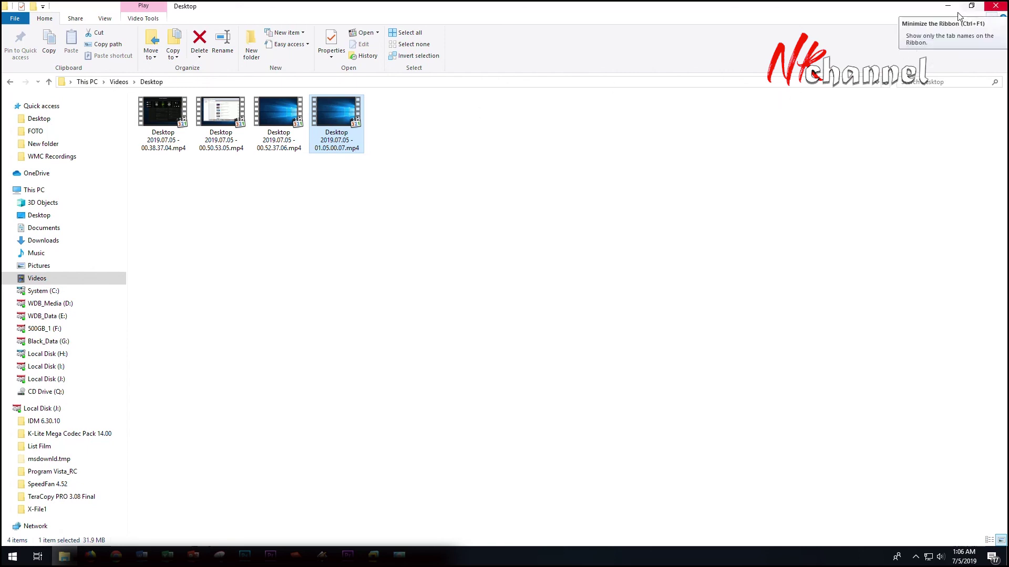
pyautogui.click(991, 6)
# Step: Refresh the desktop four times from its shortcut menu
pyautogui.rightClick(414, 238)
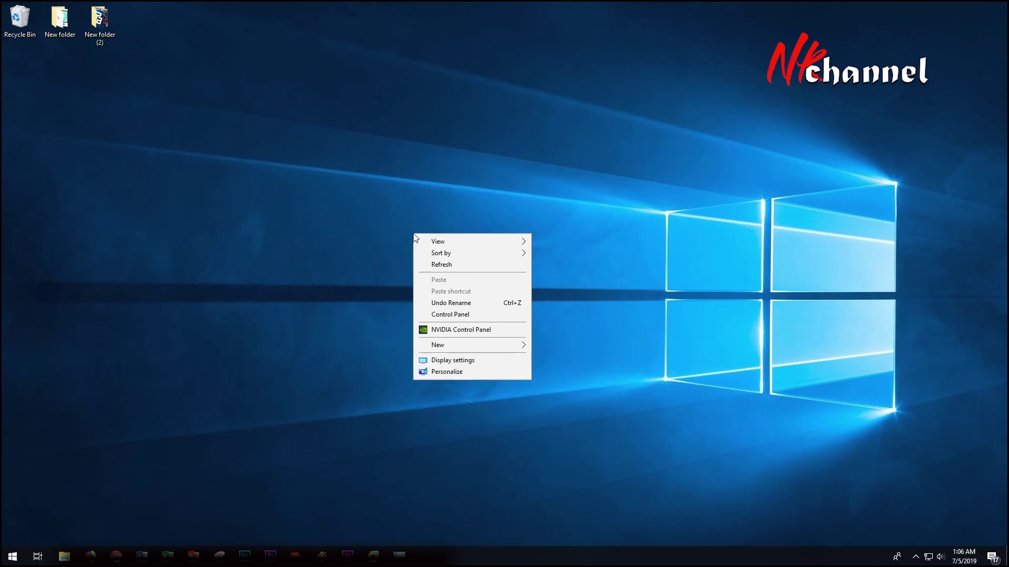
pyautogui.click(447, 265)
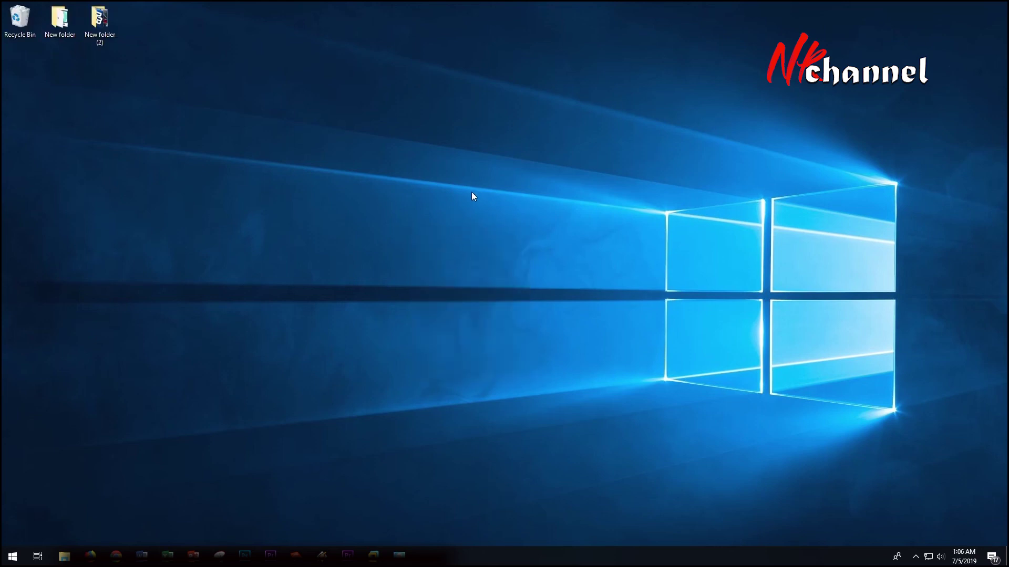
pyautogui.rightClick(453, 178)
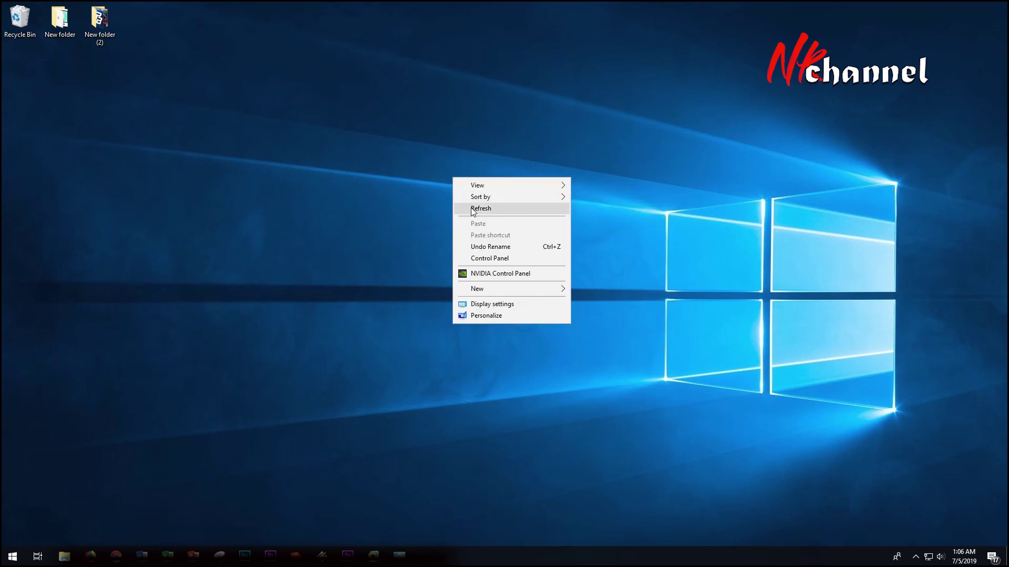
pyautogui.click(472, 207)
pyautogui.rightClick(471, 209)
pyautogui.click(492, 239)
pyautogui.rightClick(492, 237)
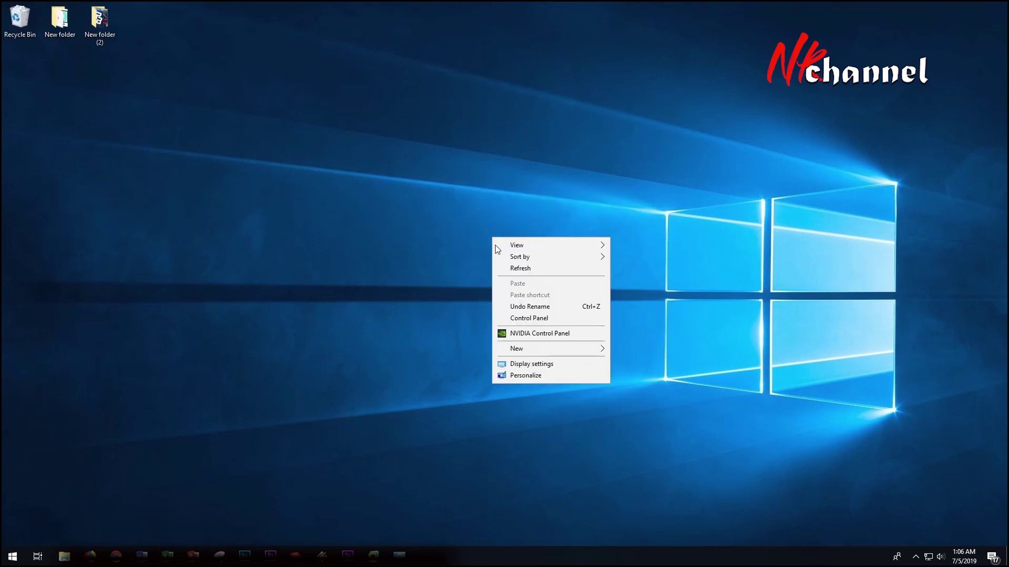
pyautogui.click(508, 268)
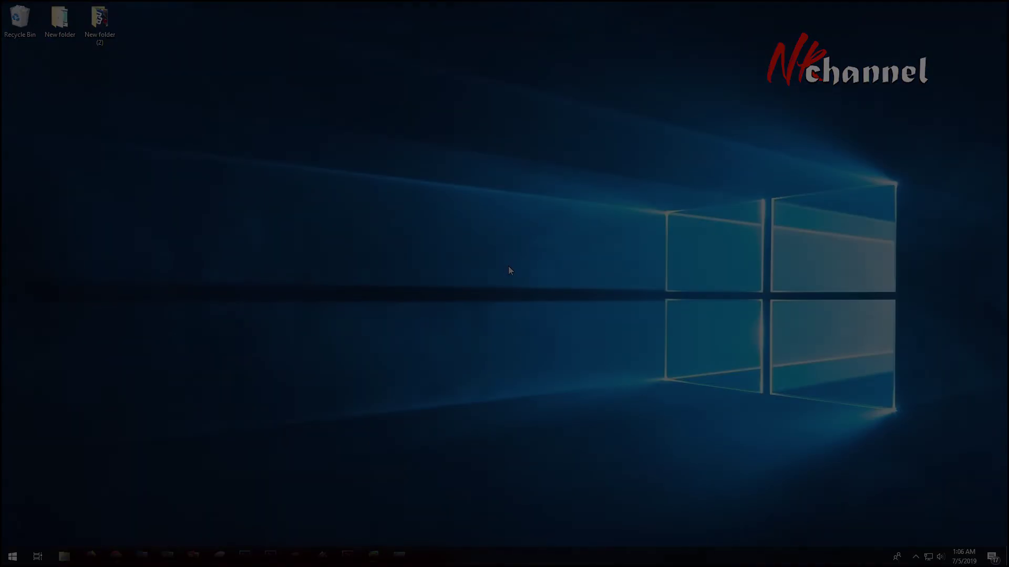